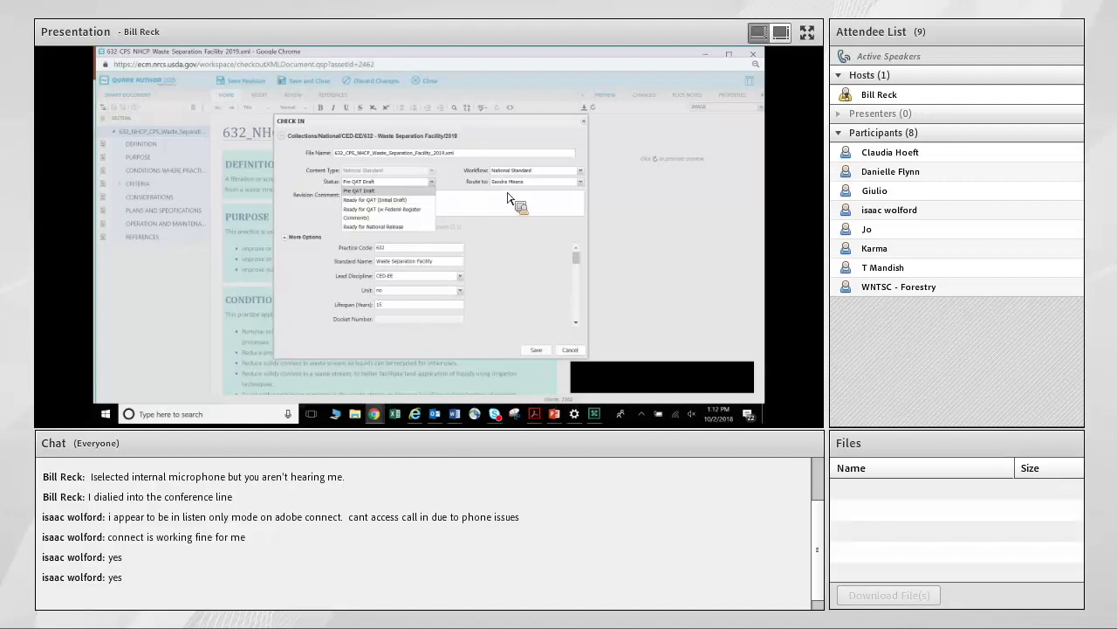
- Set the check-in status to Ready for QAT (Initial Draft), try No One as routing, and route to Quality Assurance Team - CPS
click(415, 200)
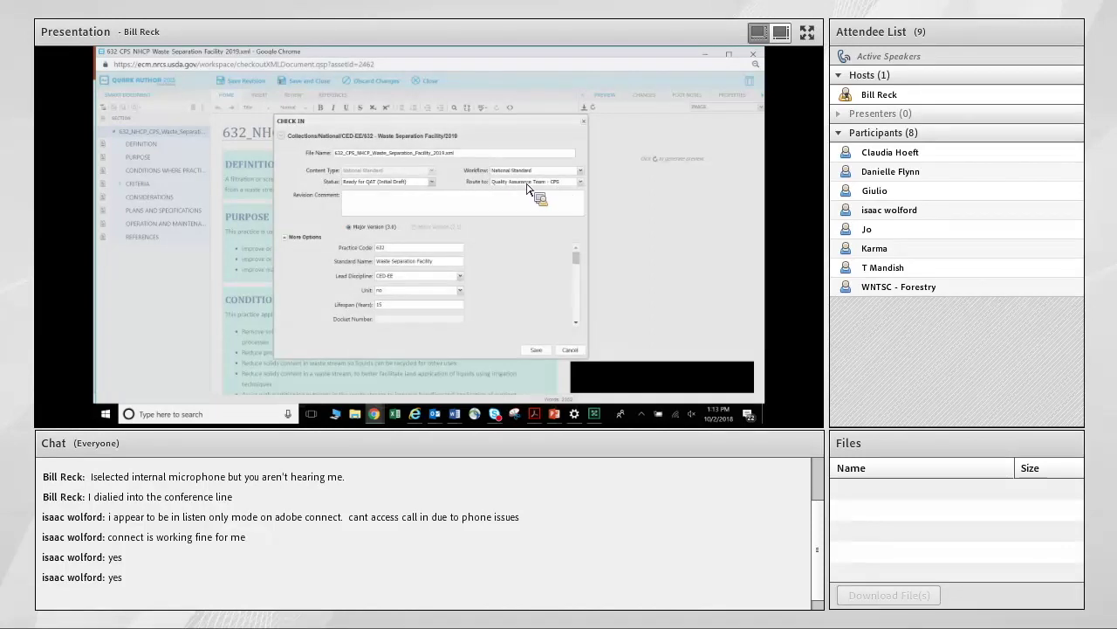
click(581, 183)
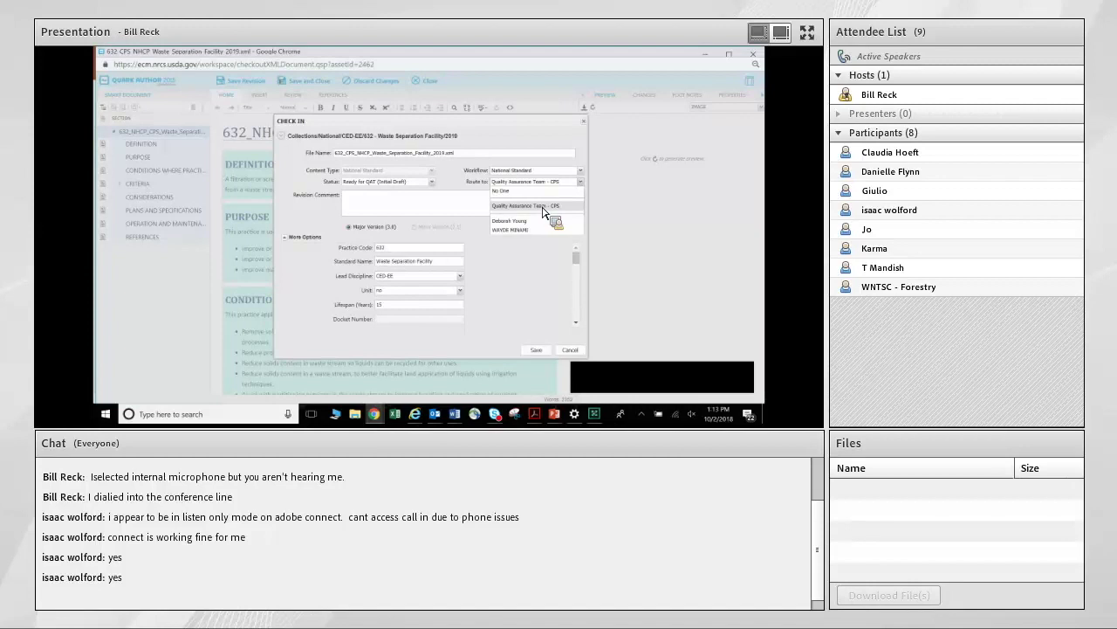
click(539, 207)
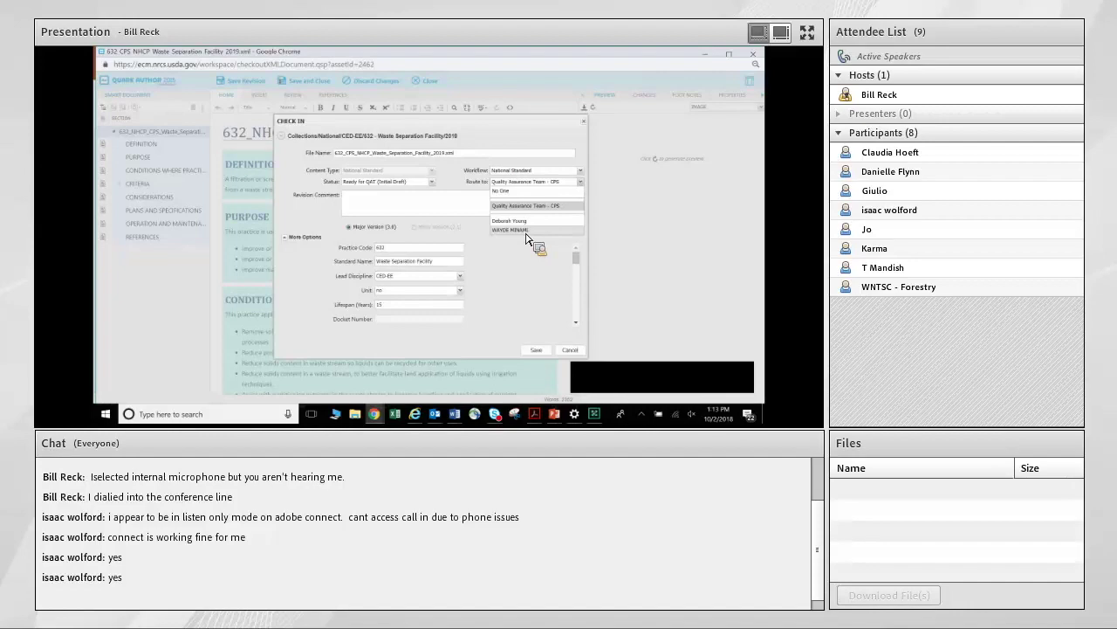
click(503, 191)
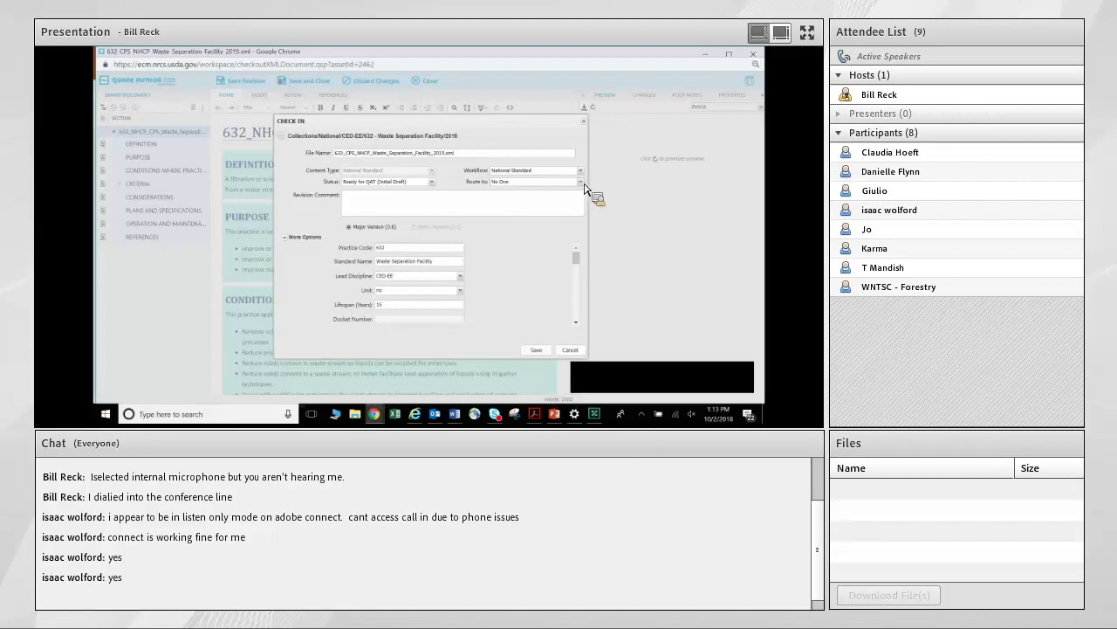
click(581, 182)
click(526, 208)
click(432, 182)
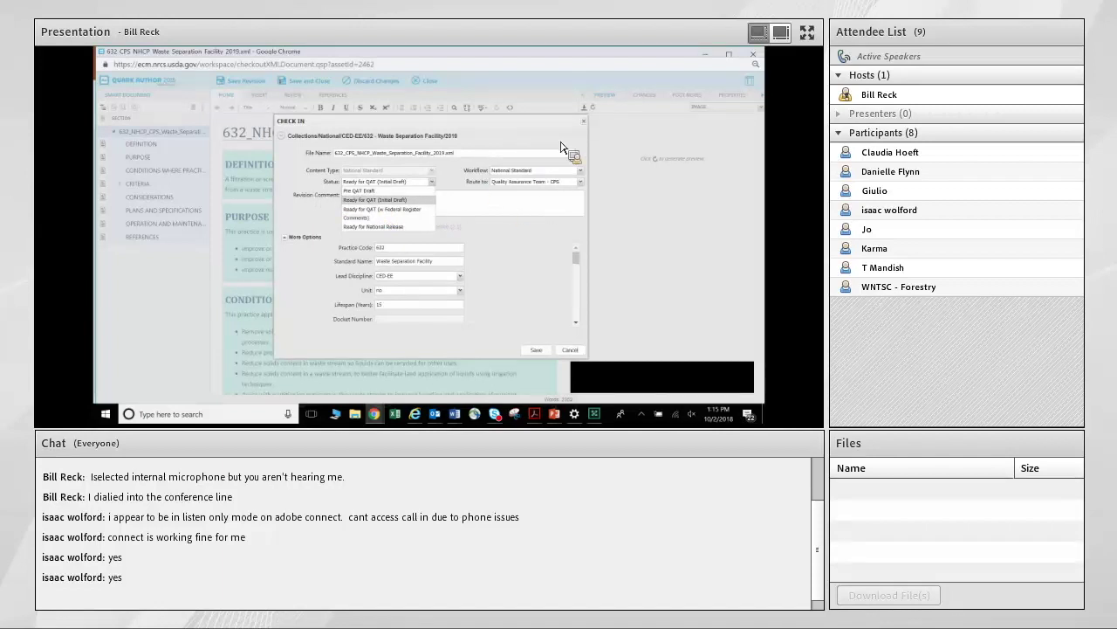
- Cancel the check-in of the Waste Separation Facility standard and discard all changes to the document
click(584, 121)
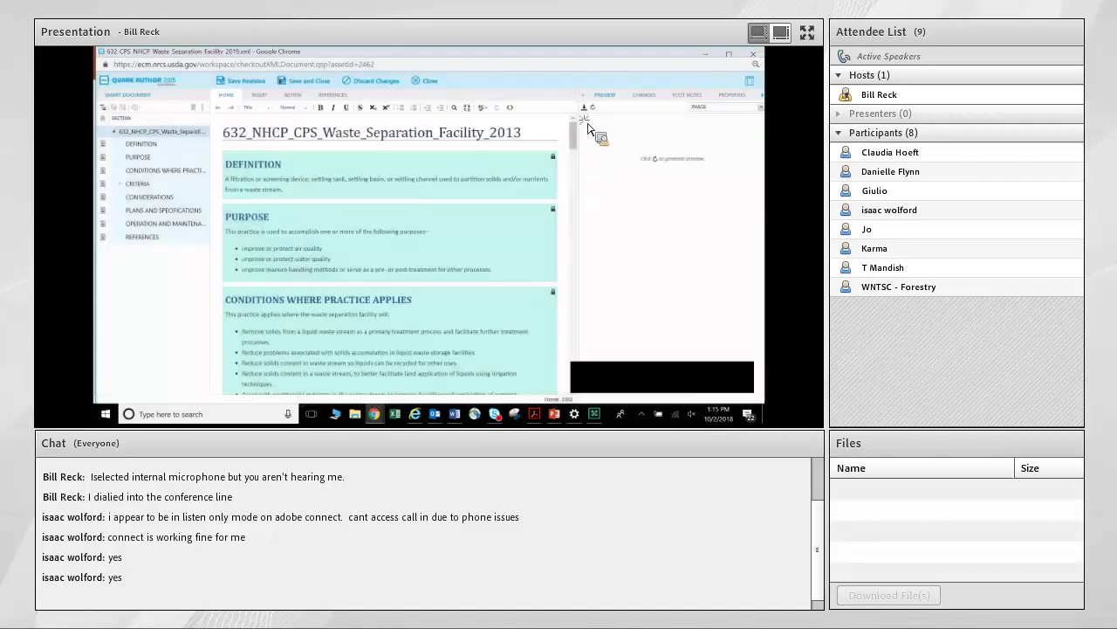
click(358, 80)
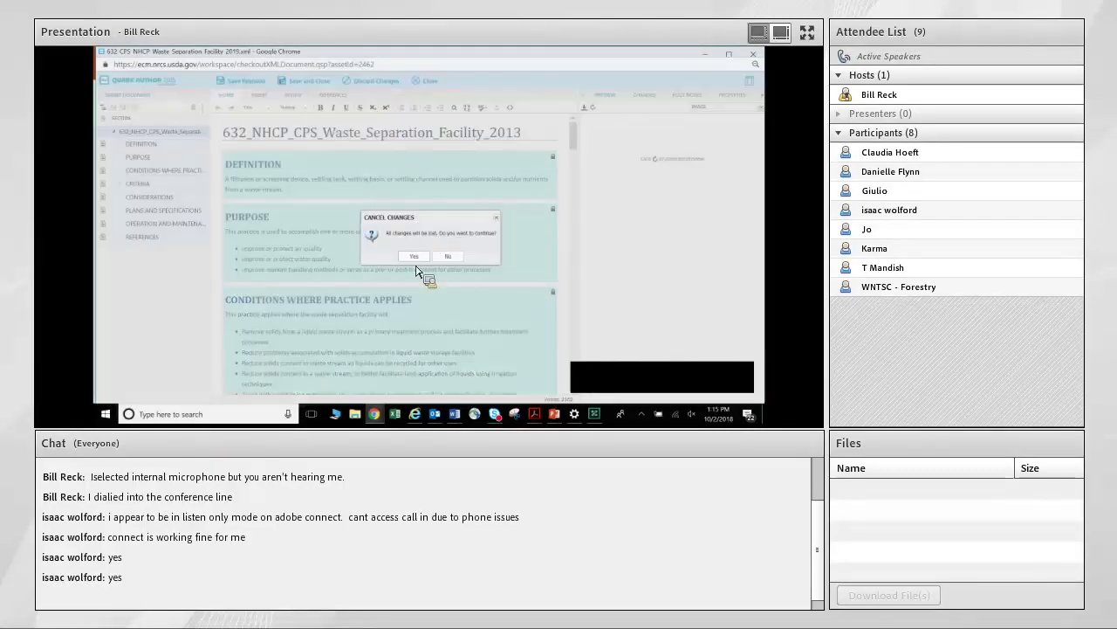
click(414, 256)
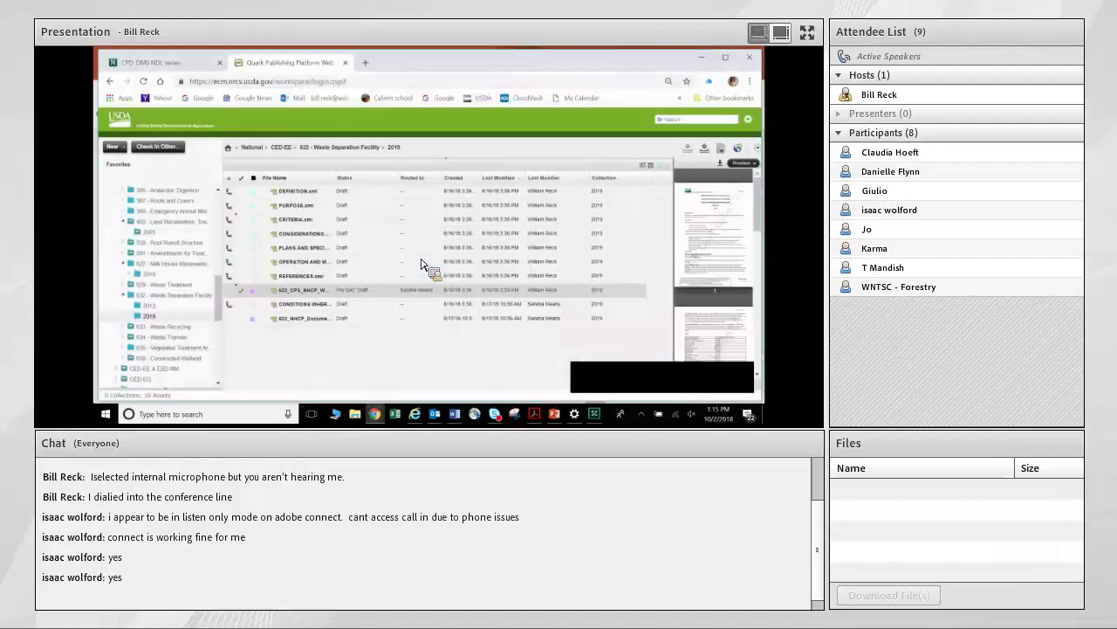
- Open the shared Standards Status search from the favorites
drag(222, 295, 226, 194)
drag(141, 266, 178, 263)
click(178, 263)
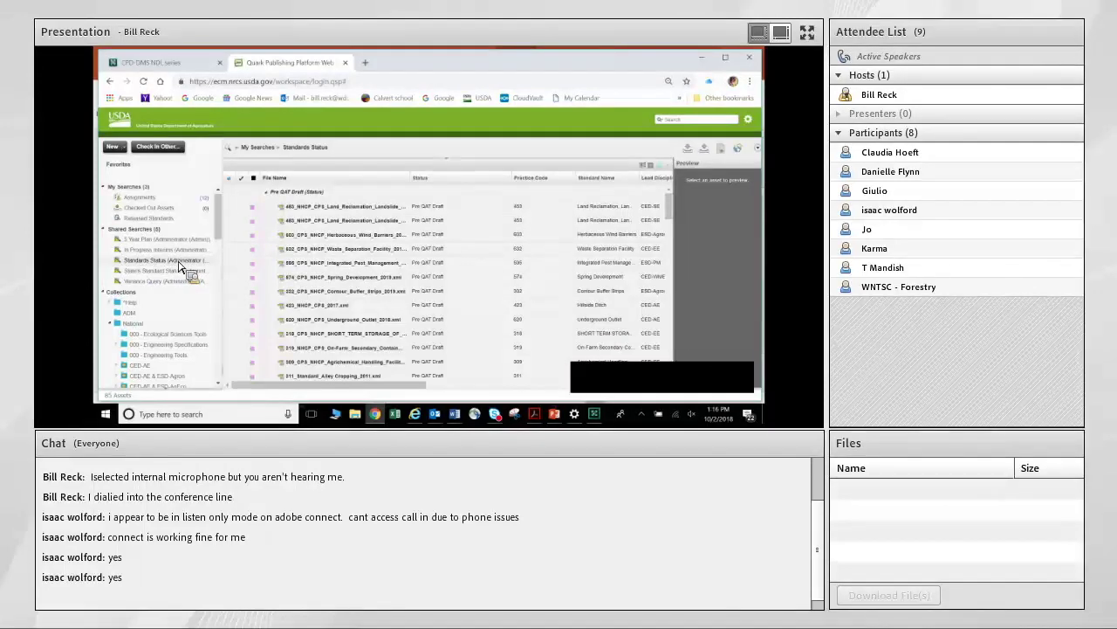
- Examine the standards listed under each workflow status, from Pre QAT Draft to Ready for National Release
drag(673, 212, 668, 316)
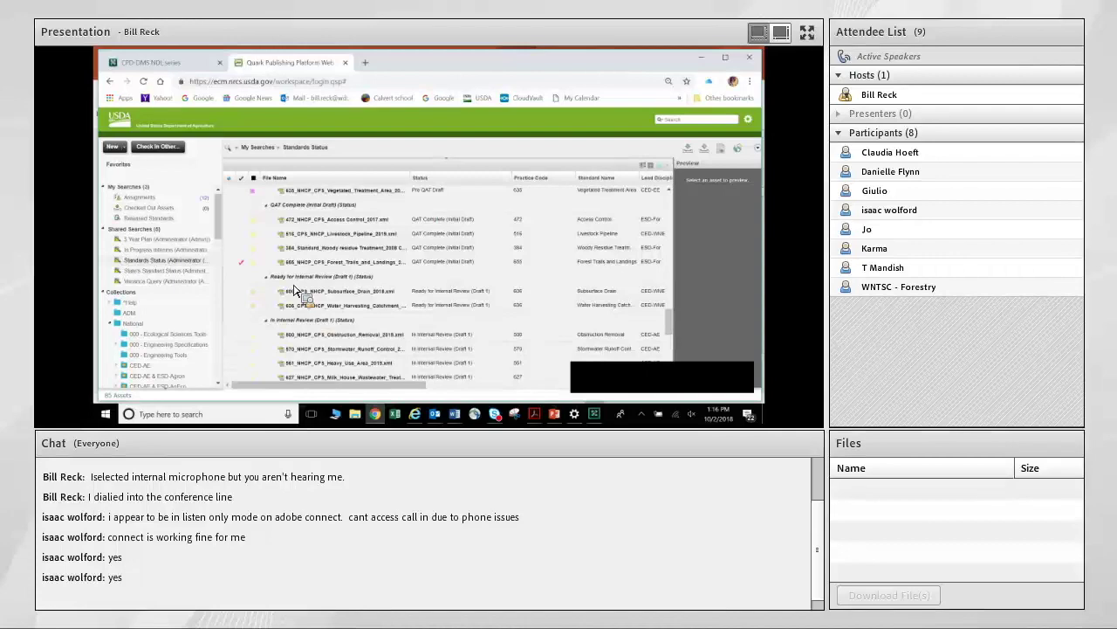
scroll(354, 286, down, 3)
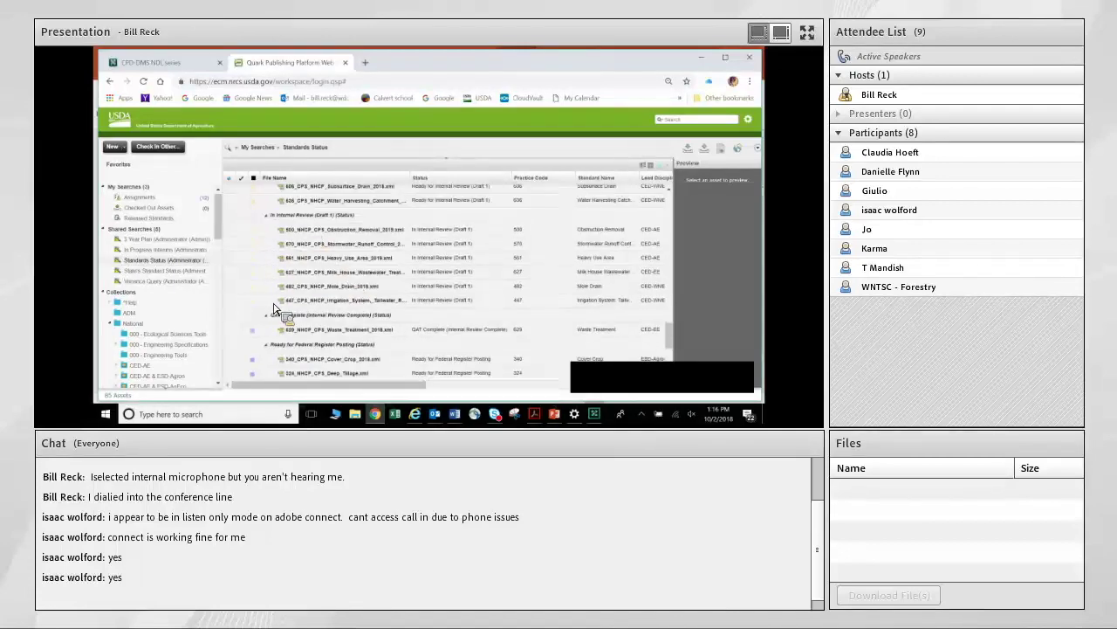
scroll(343, 264, down, 2)
scroll(343, 262, down, 2)
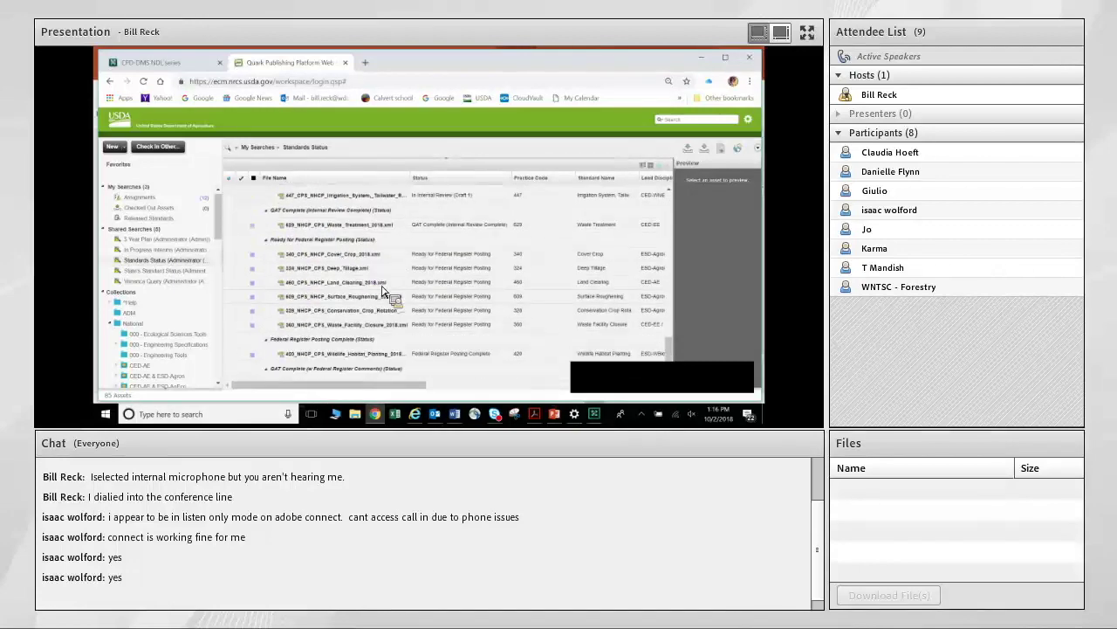
scroll(441, 300, down, 1)
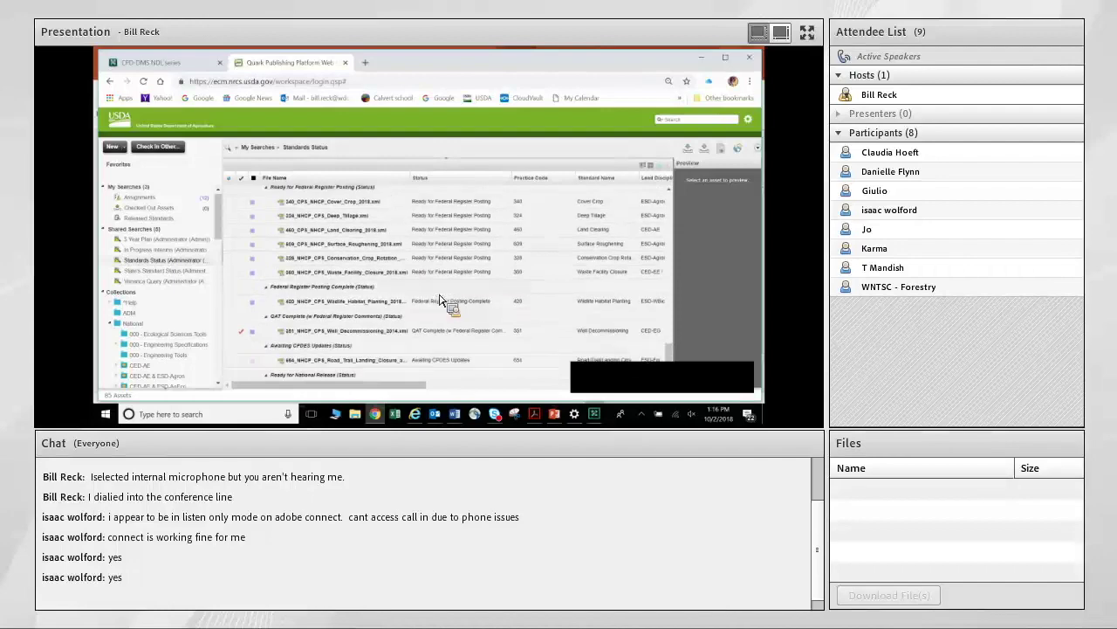
scroll(440, 300, up, 1)
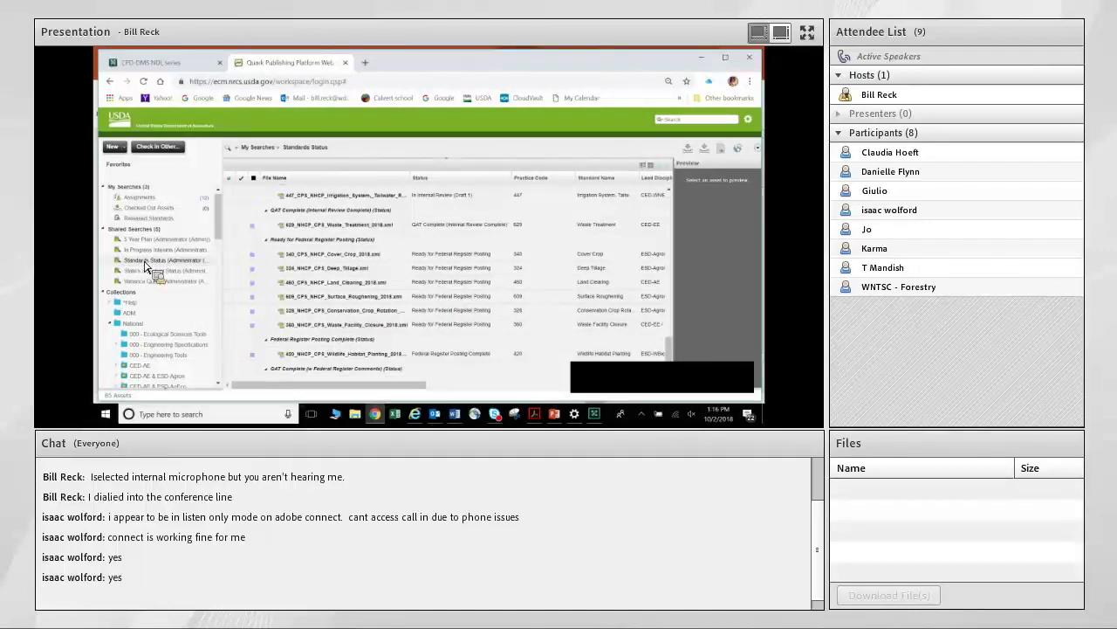
drag(146, 266, 683, 333)
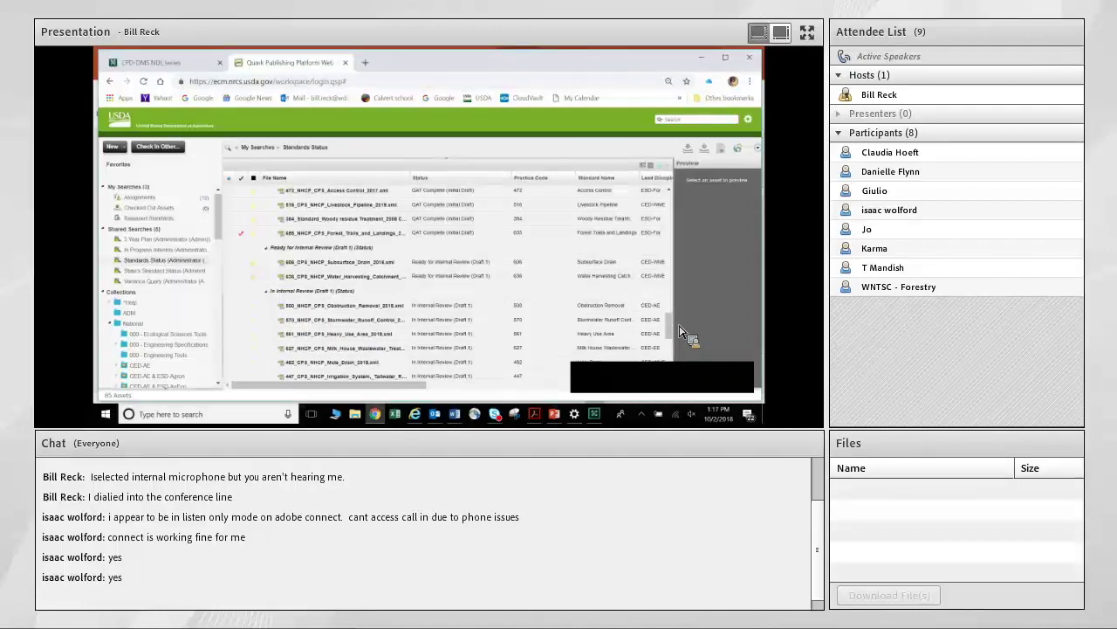
drag(683, 332, 683, 333)
drag(682, 332, 471, 310)
drag(470, 311, 447, 301)
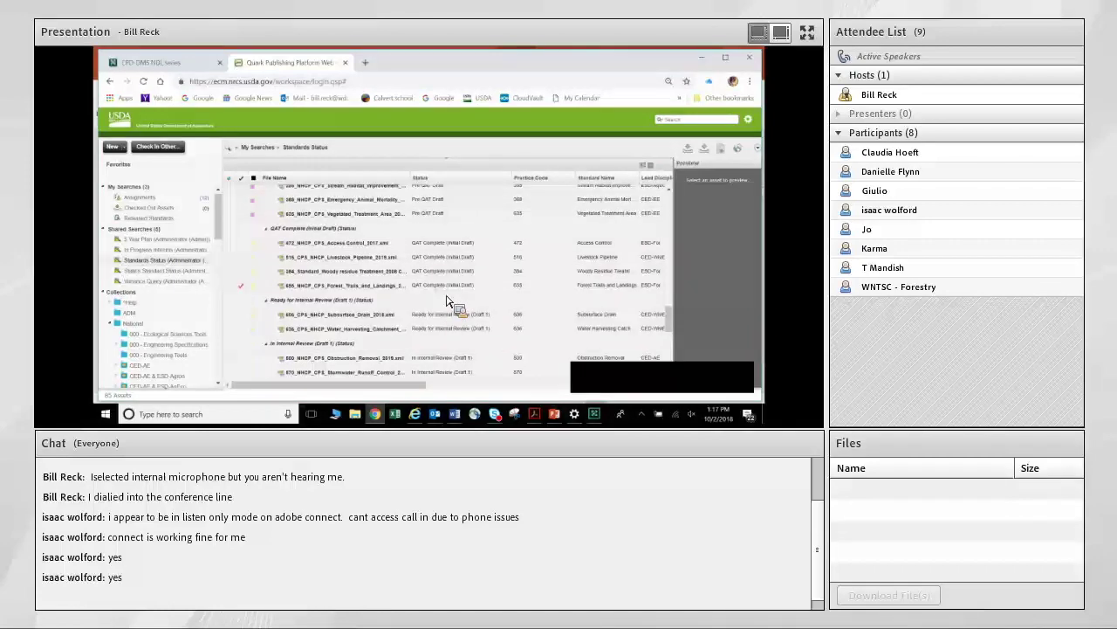
drag(447, 301, 330, 360)
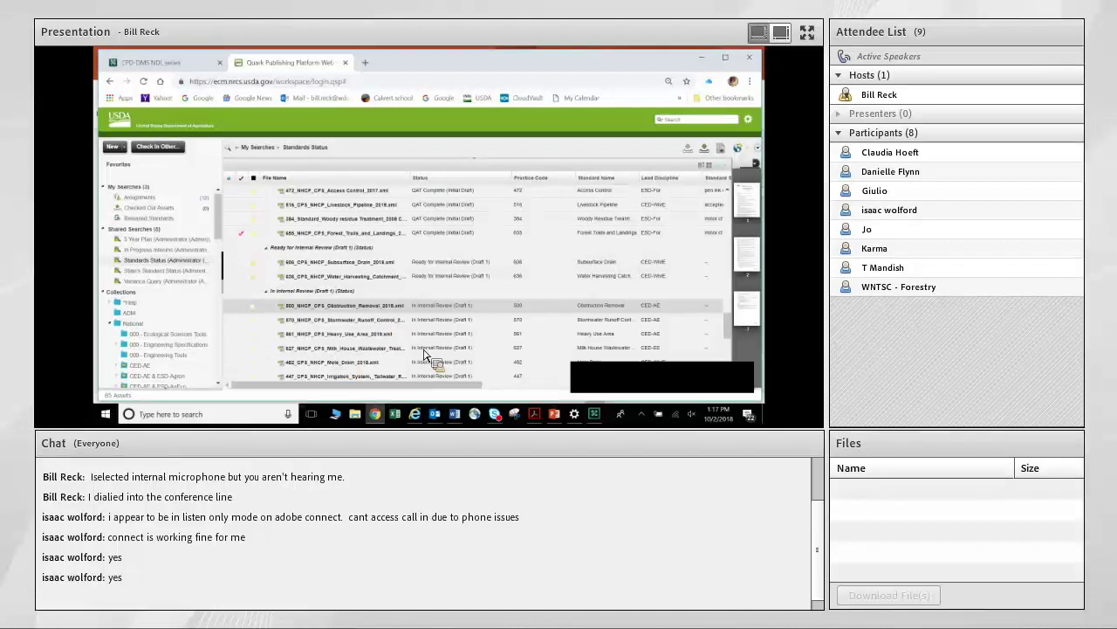
- Switch to the Workflow Presentation in PowerPoint and view the State CPS Adoption Workflow and CPS Variance Workflow slides
click(554, 414)
click(451, 379)
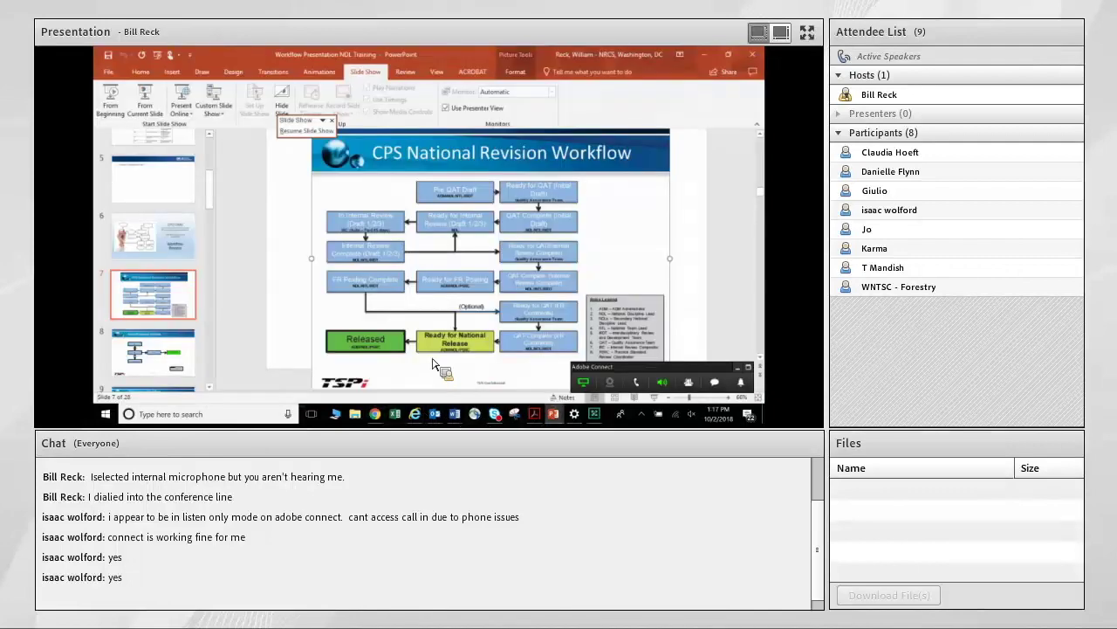
click(181, 358)
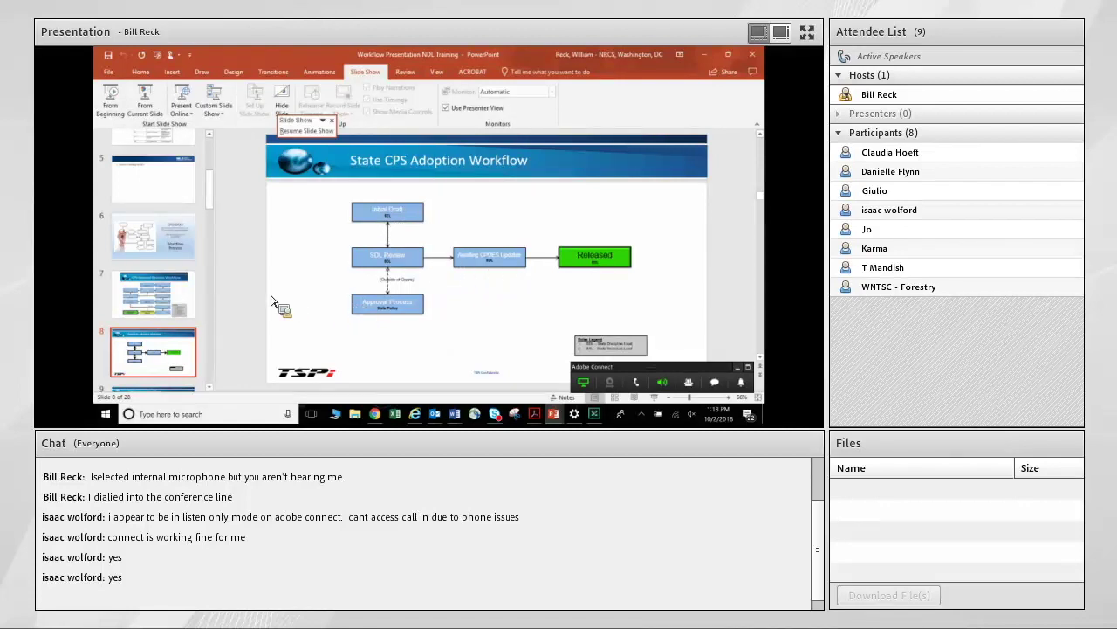
scroll(225, 307, down, 2)
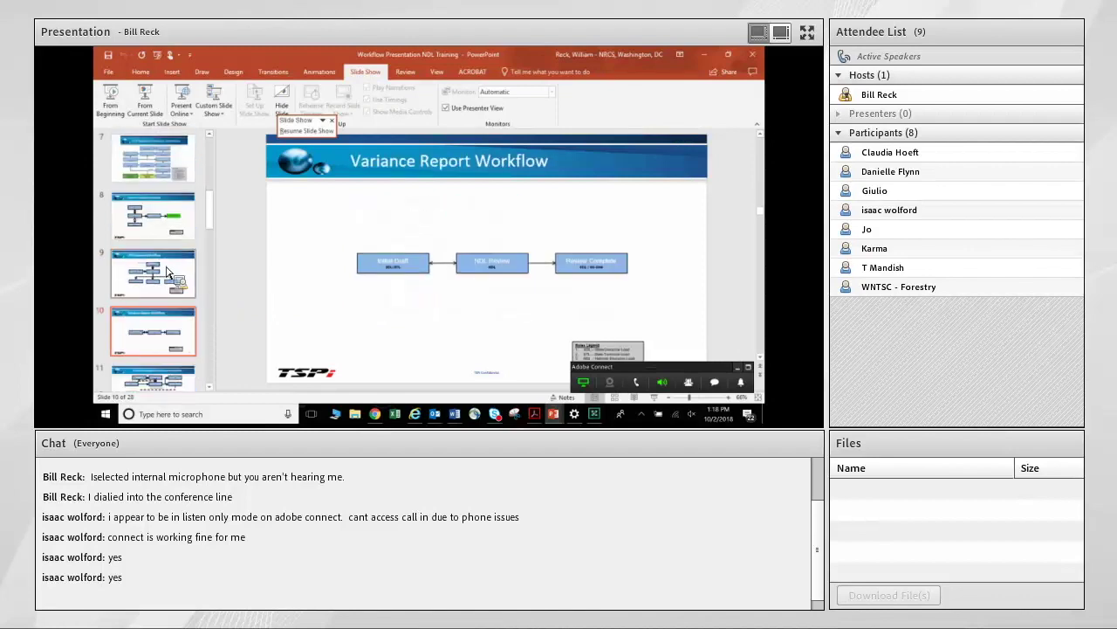
click(169, 272)
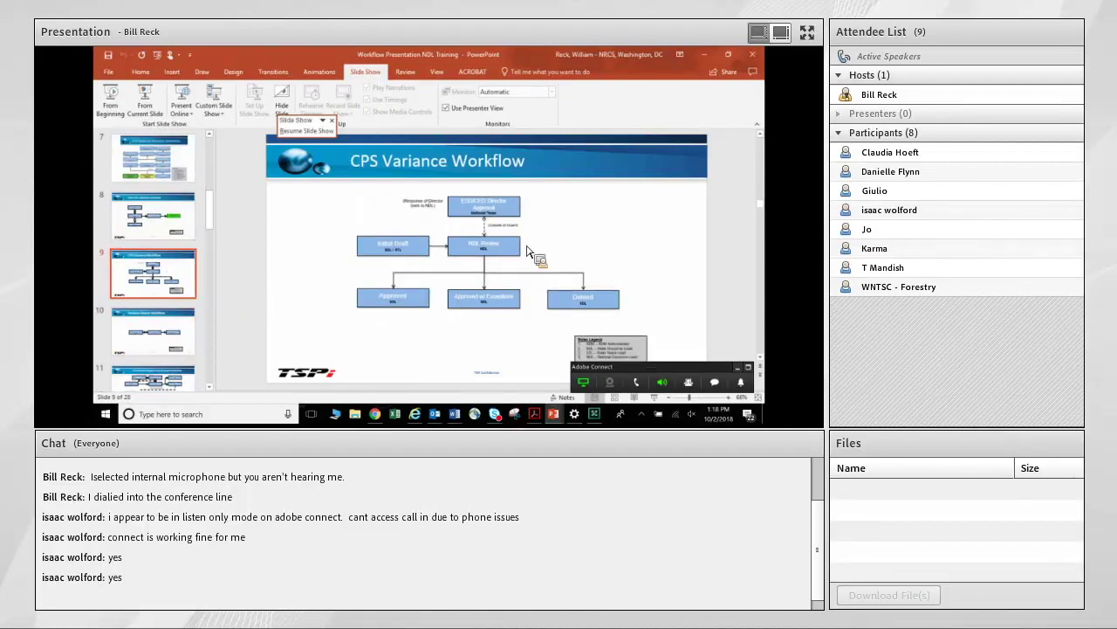
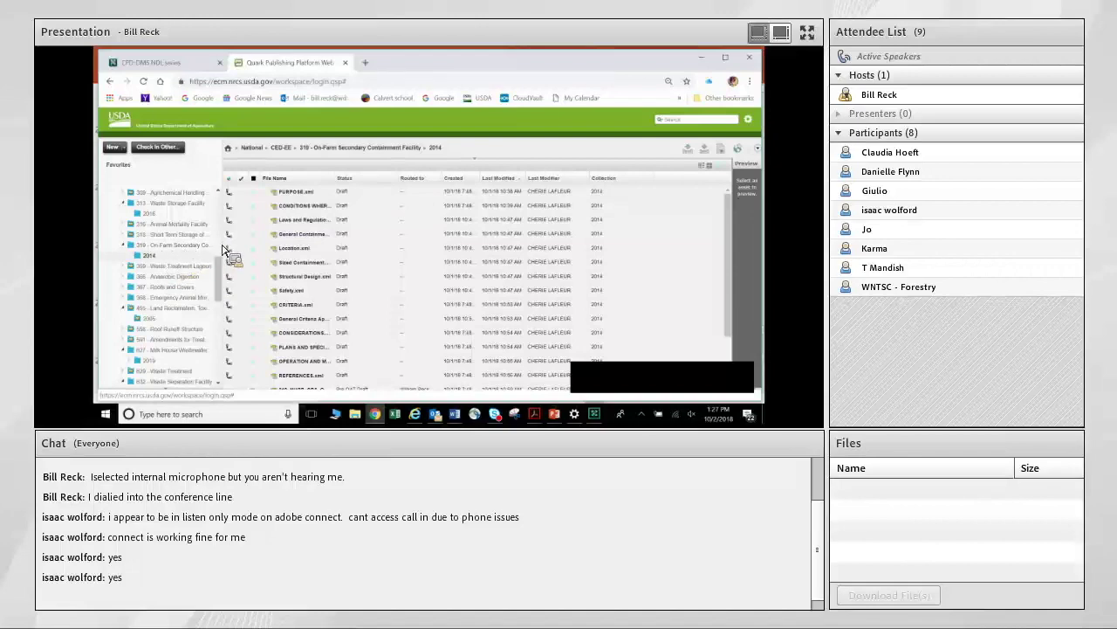
- Create a new Short Summary document in the 2014 collection of 319 - On-Farm Secondary Containment Facility and select its placeholder body text
click(128, 151)
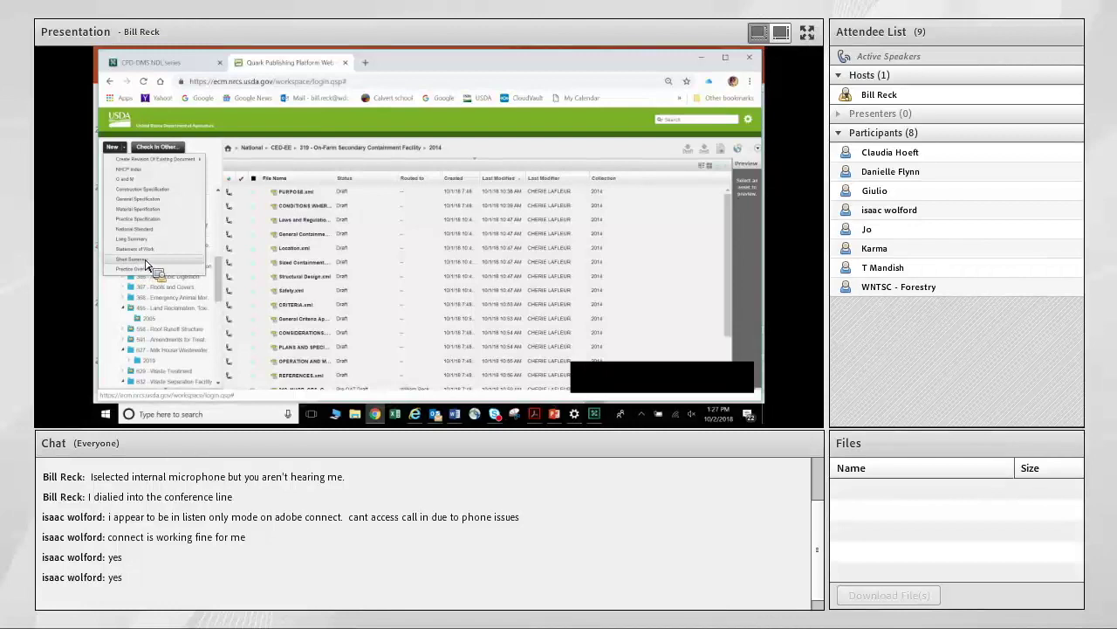
click(146, 262)
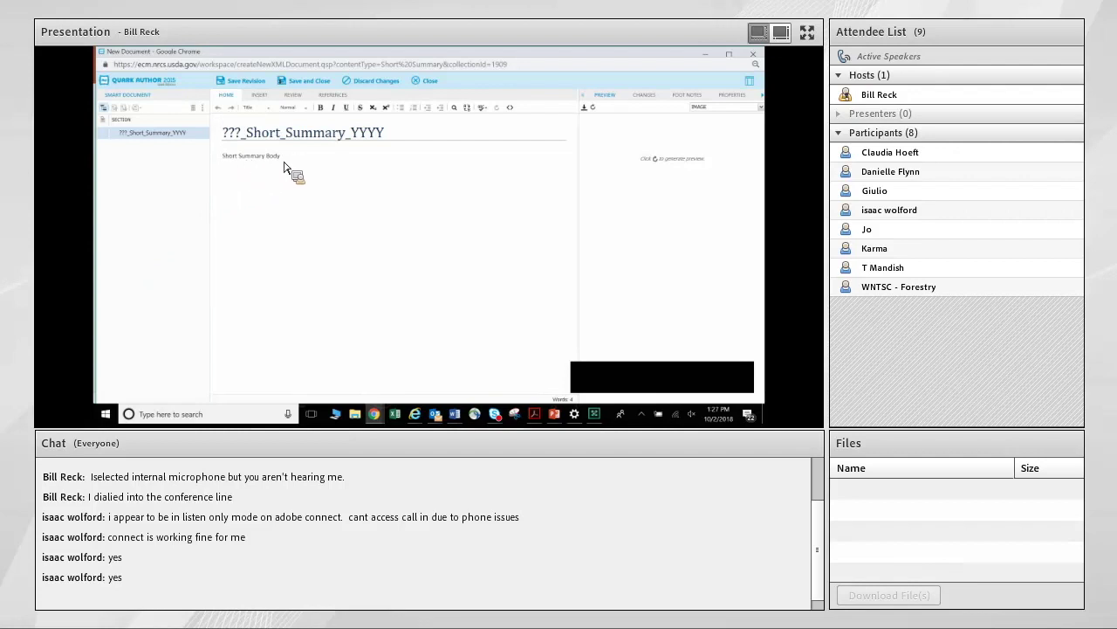
drag(280, 158, 222, 159)
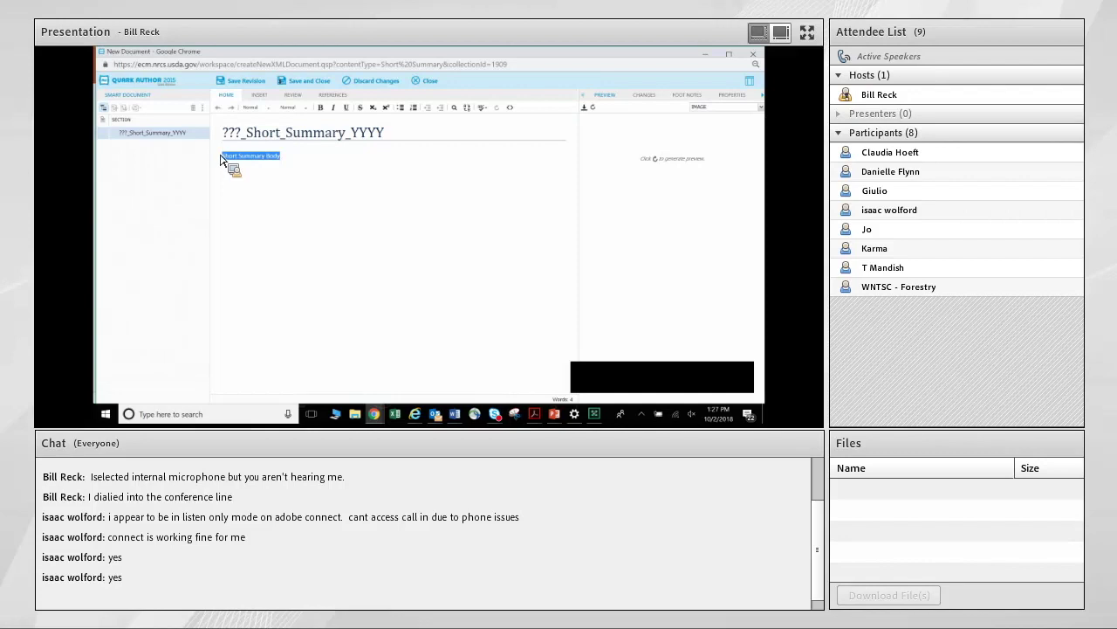
- Start checking in the short summary, set its status to Final, and review the available routing recipients
click(302, 83)
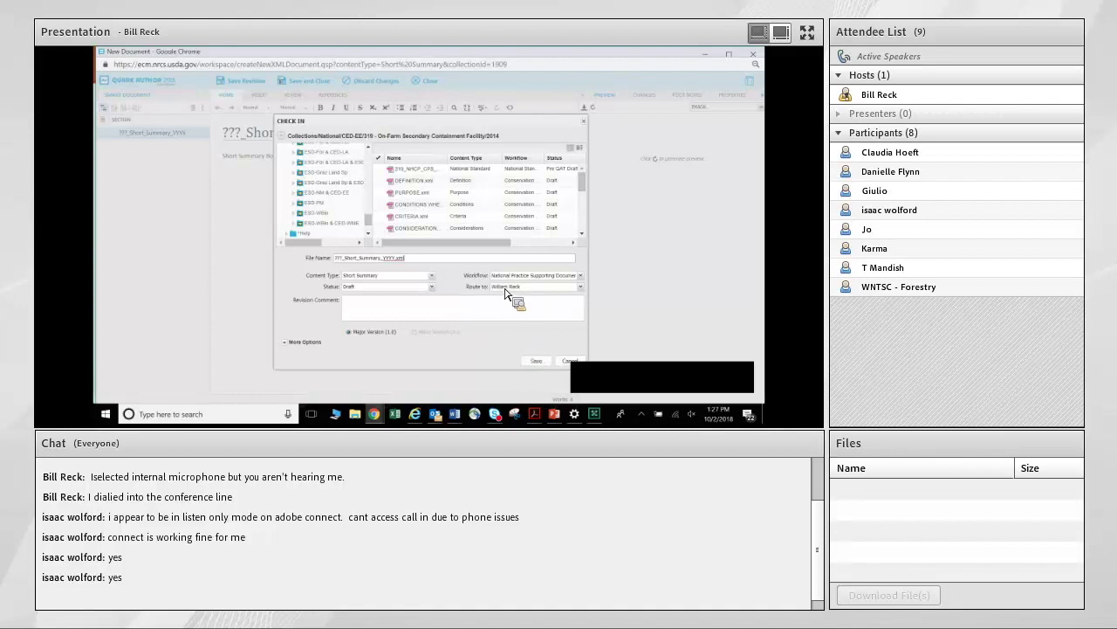
click(580, 287)
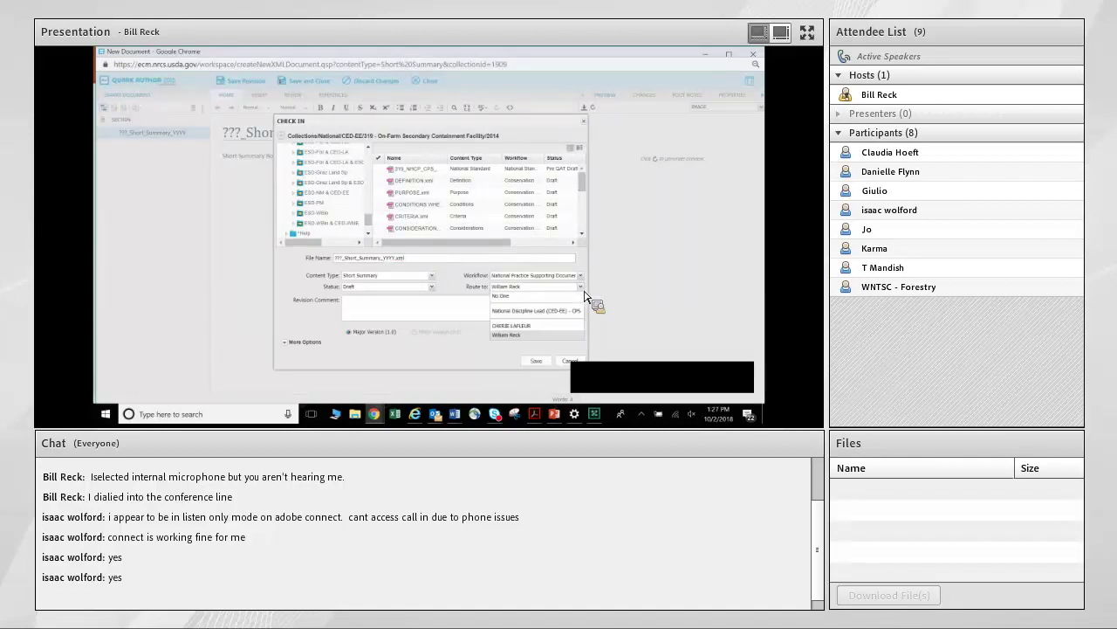
click(517, 292)
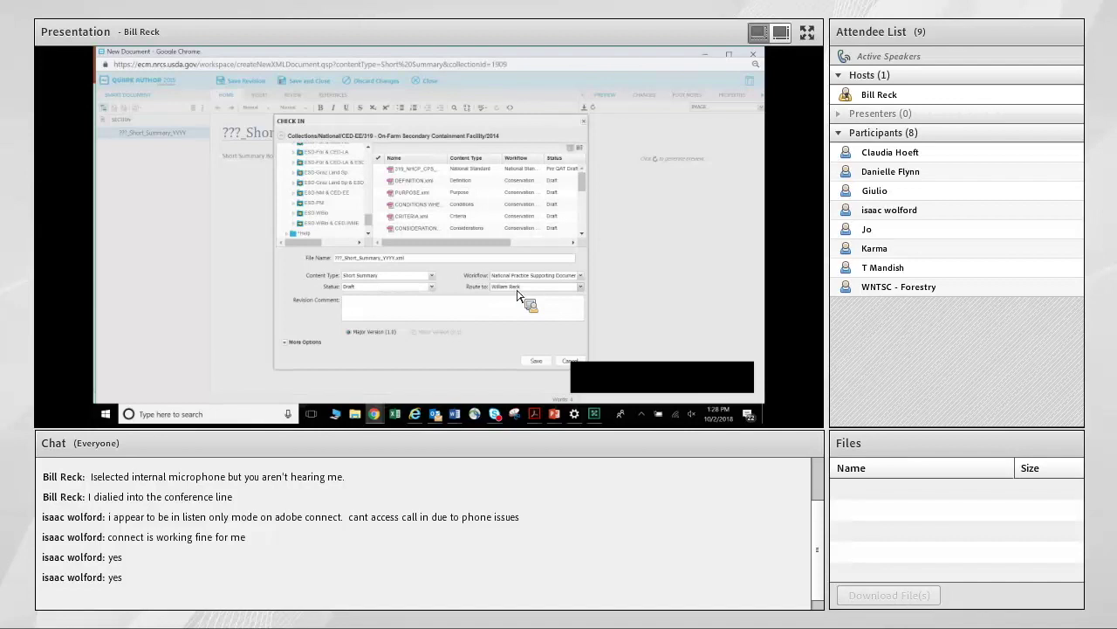
click(582, 289)
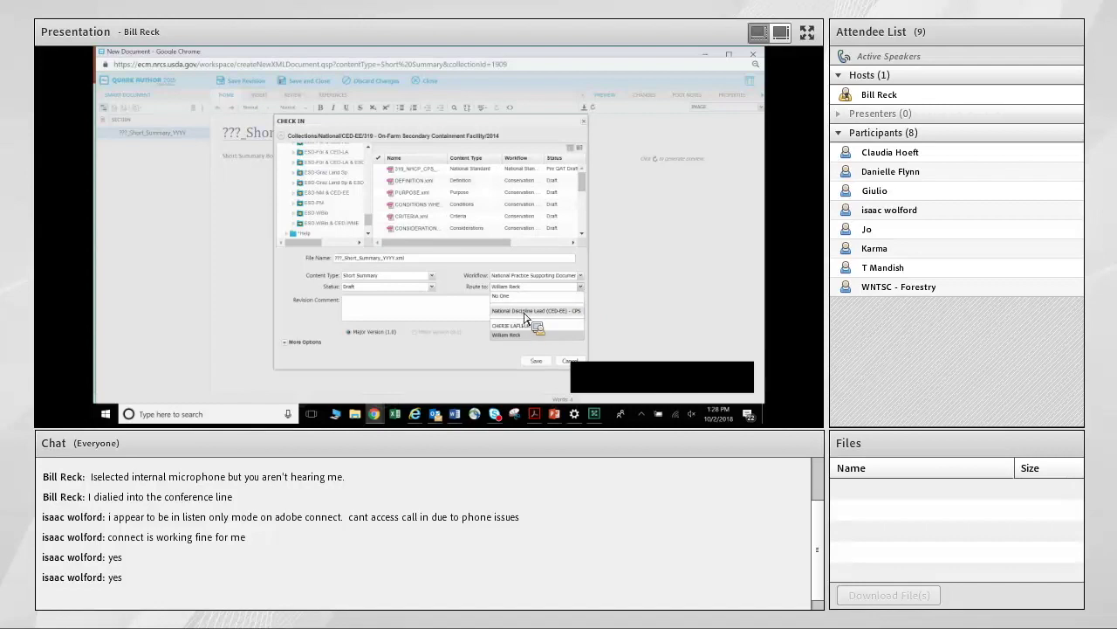
click(431, 288)
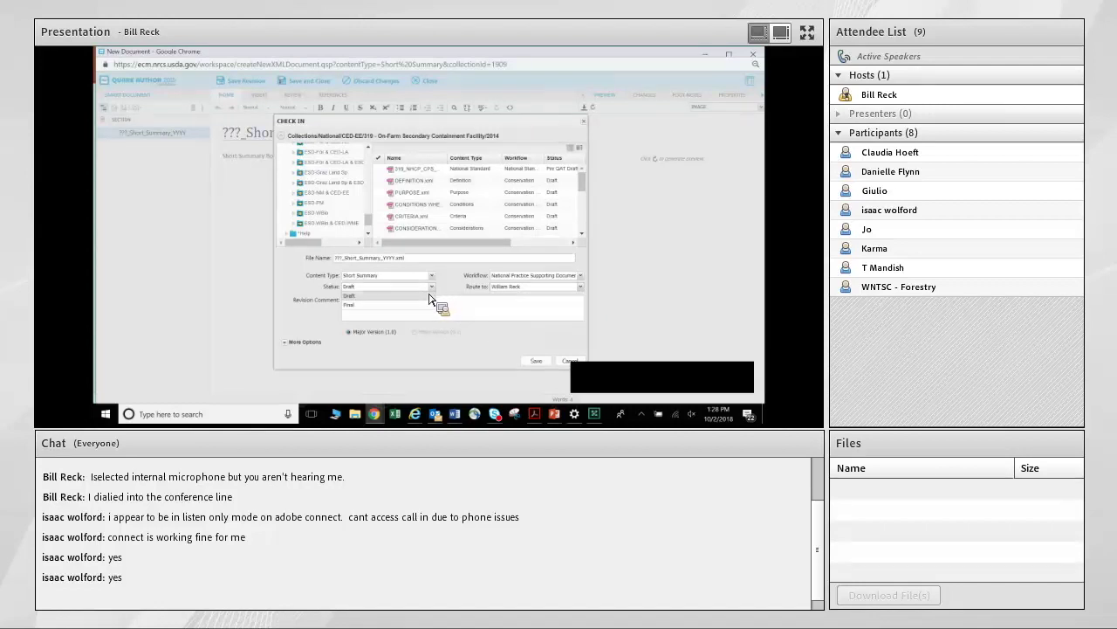
click(409, 305)
click(581, 287)
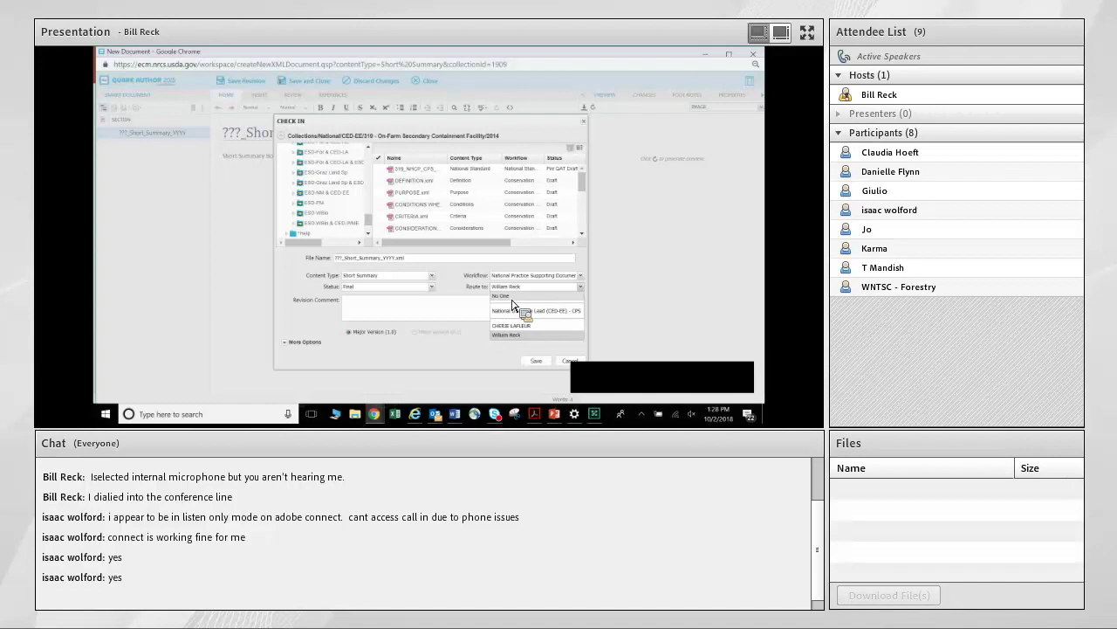
- Cancel the check-in of the short summary and discard the new document
click(567, 365)
click(568, 365)
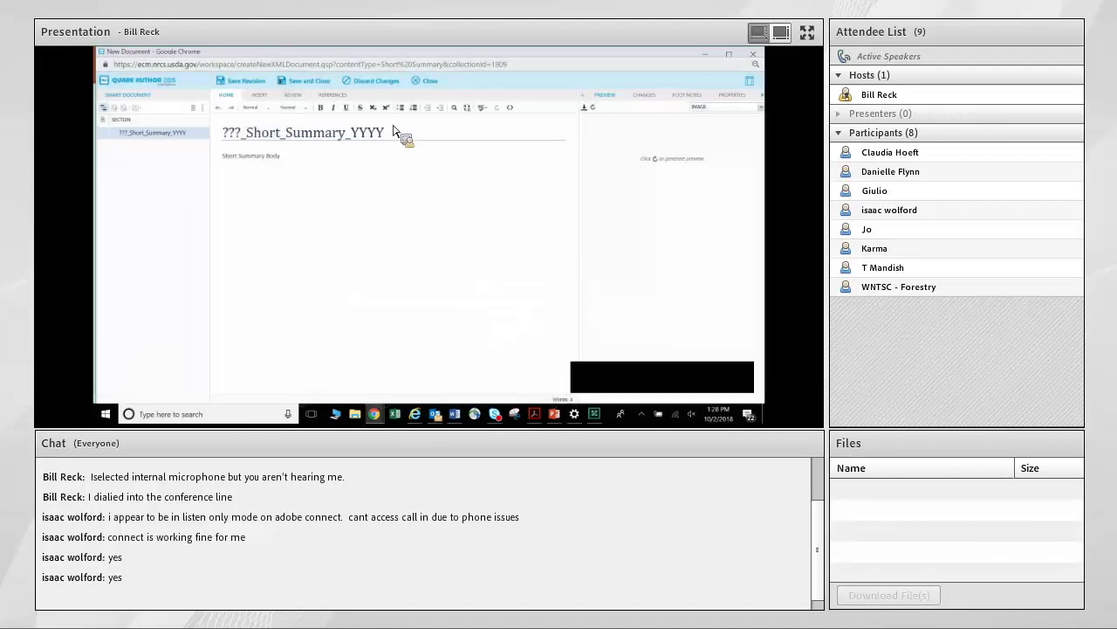
click(366, 83)
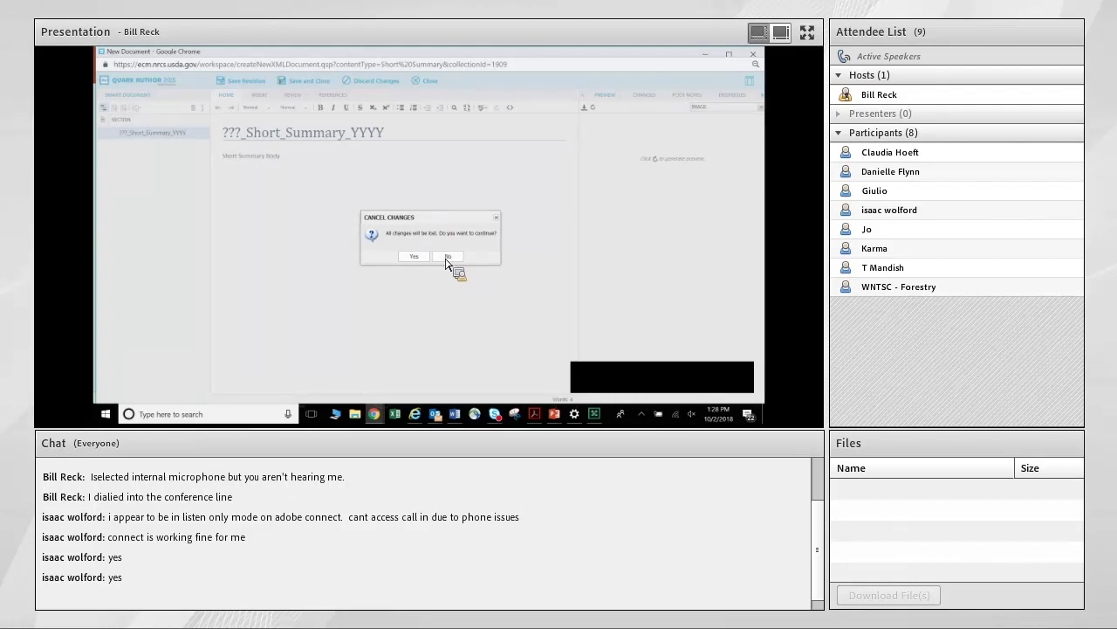
click(414, 258)
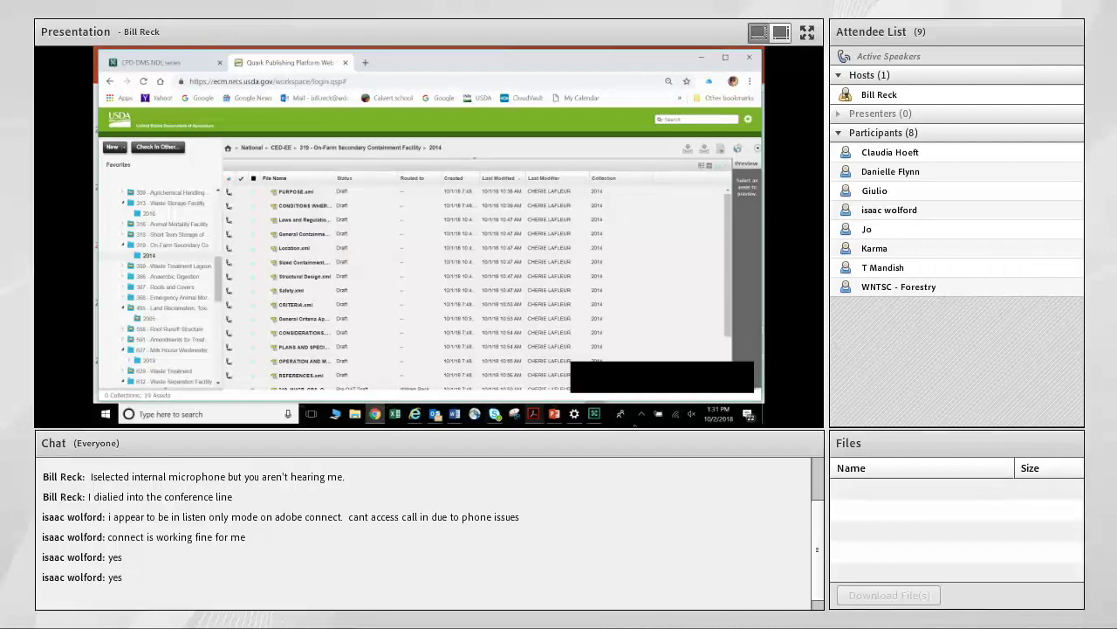
- Switch to the Workflow Presentation in PowerPoint and view the FR Posting Complete and Ready for National Release slides
click(554, 414)
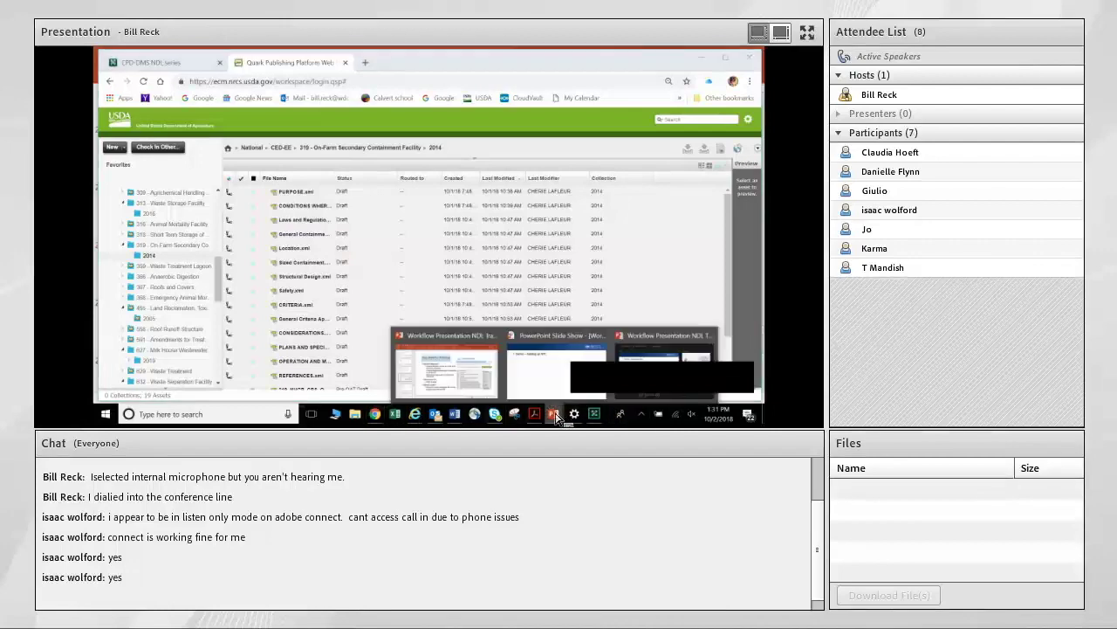
click(447, 366)
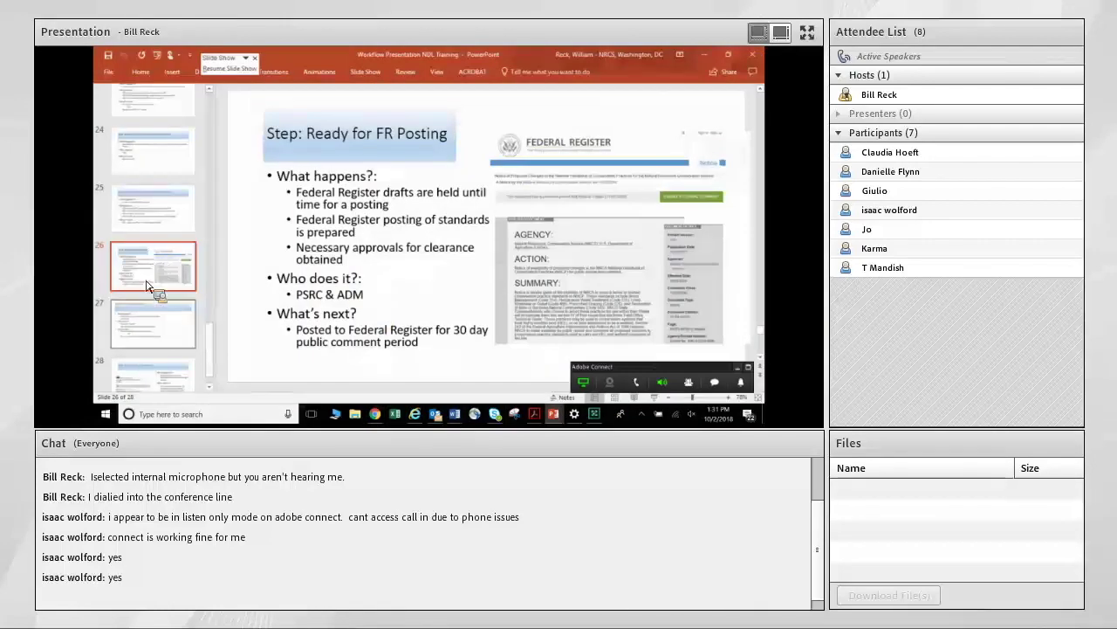
click(147, 318)
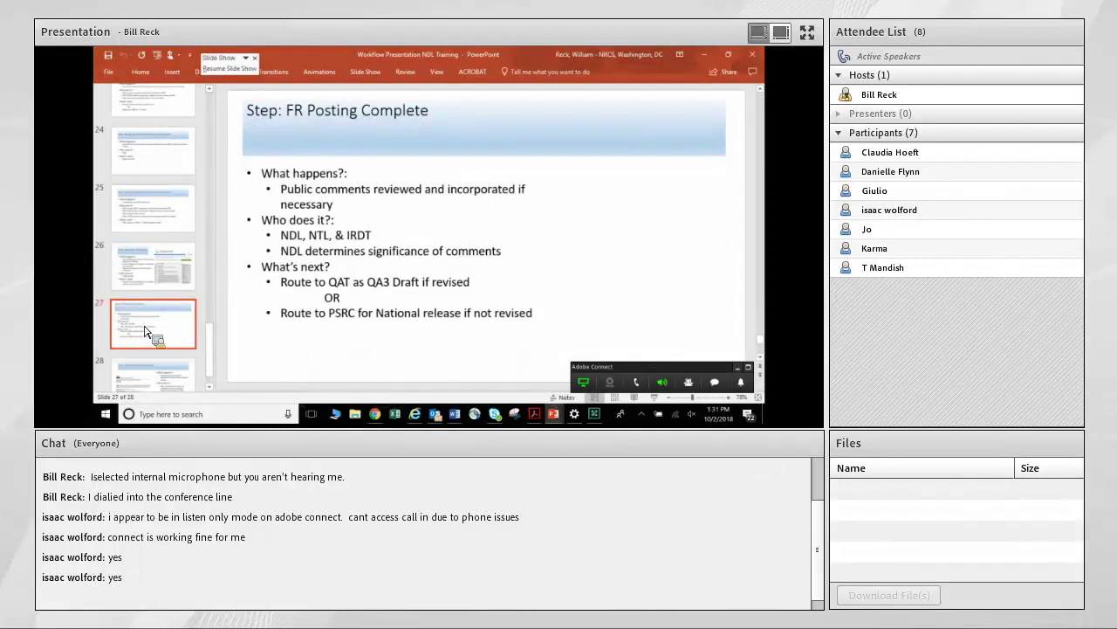
scroll(147, 330, down, 1)
click(146, 365)
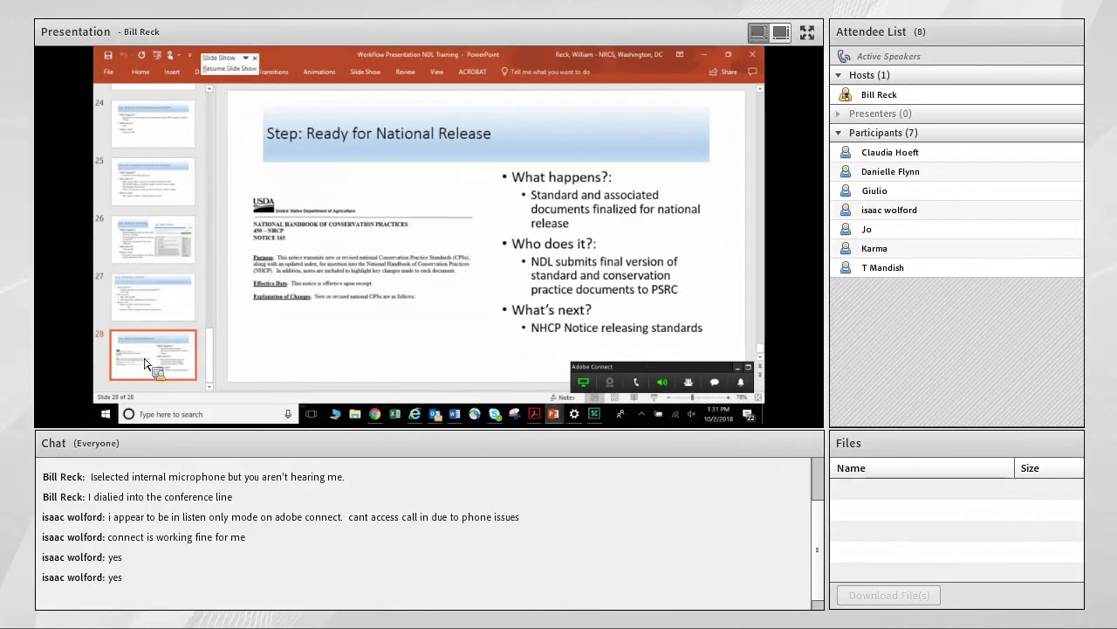